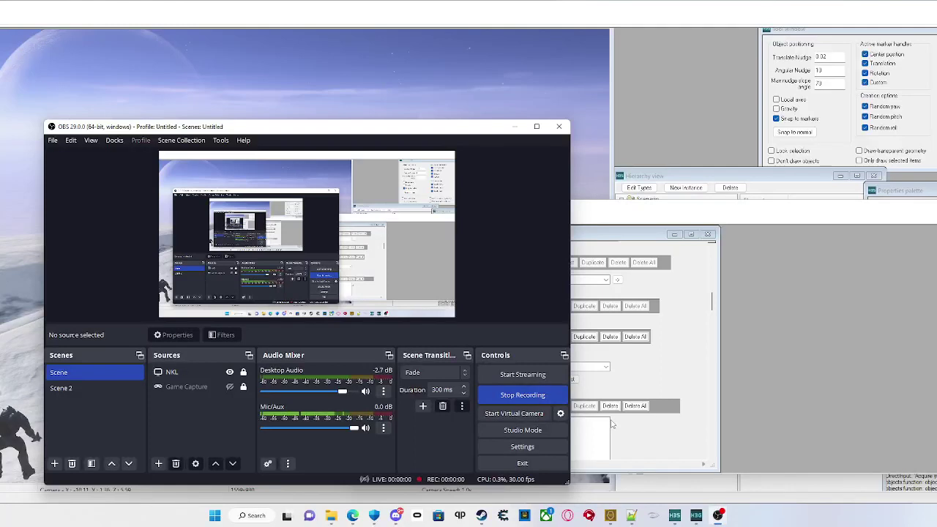
Switch to Guerilla and close the pelican.model tag.
click(844, 350)
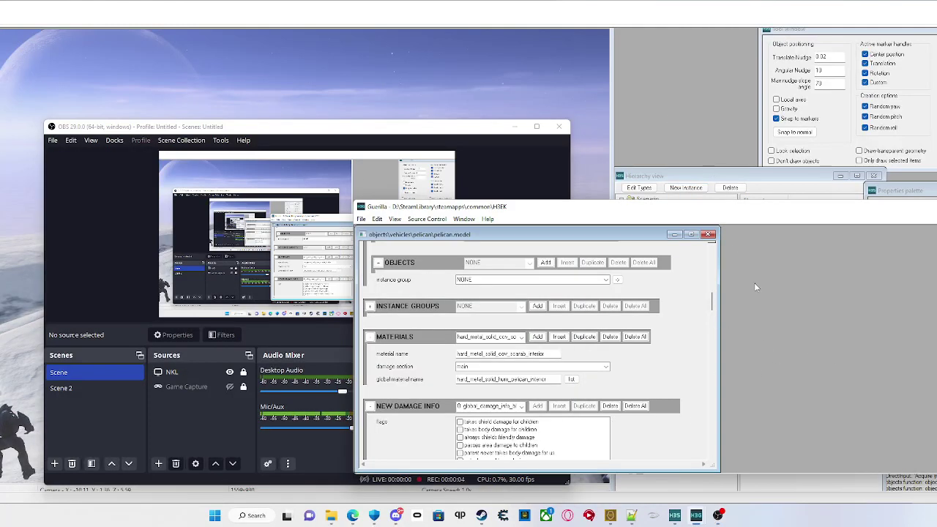
click(712, 237)
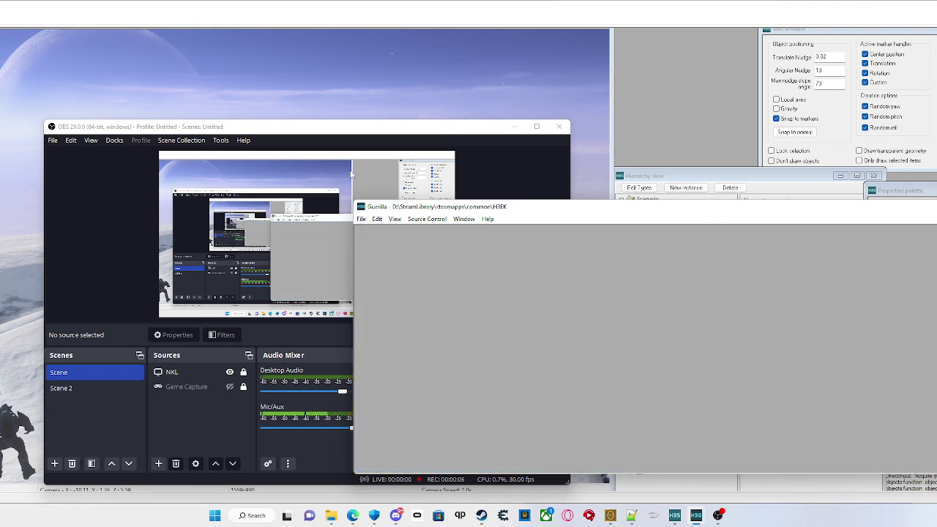
click(362, 220)
mouse_move(377, 219)
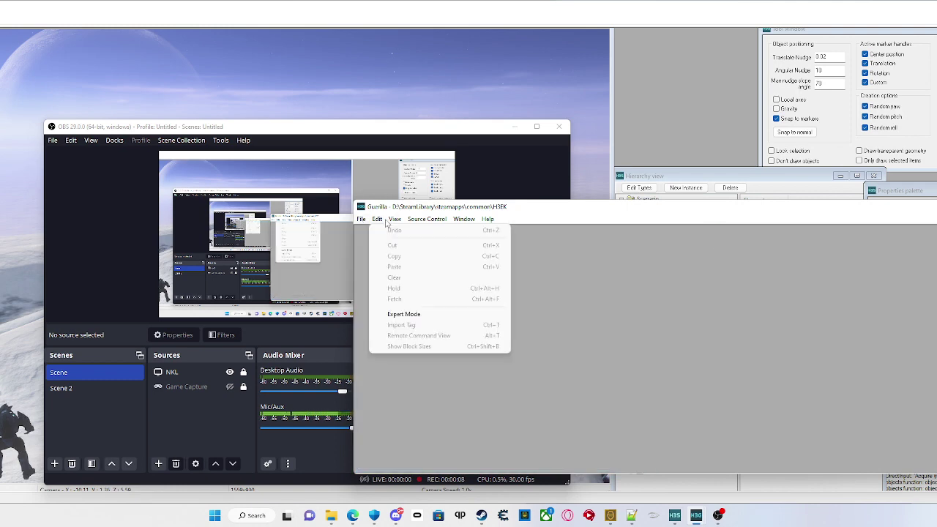
Switch to Sapien and fly the camera over the snow to examine the large purple structure from its front.
click(695, 124)
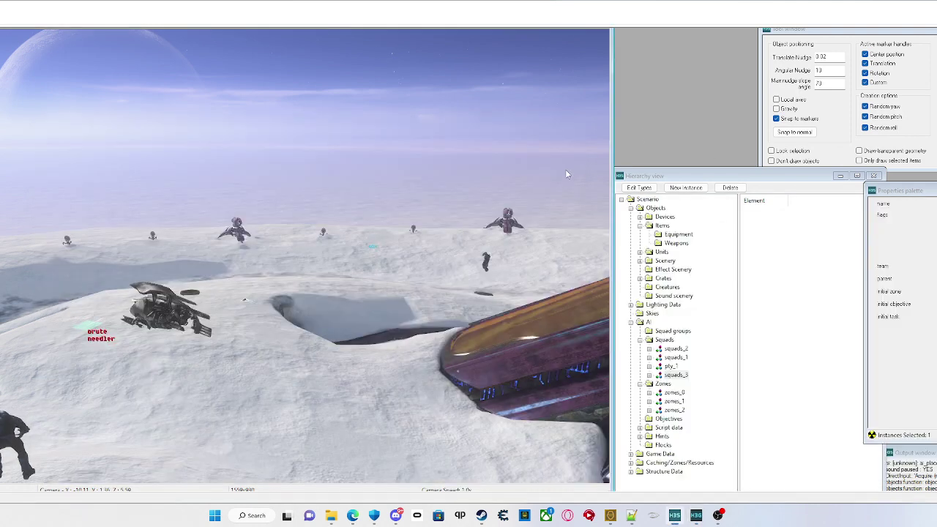
key(s)
middle_drag(560, 182, 553, 190)
key(w)
key(a)
key(w)
key(d)
key(s)
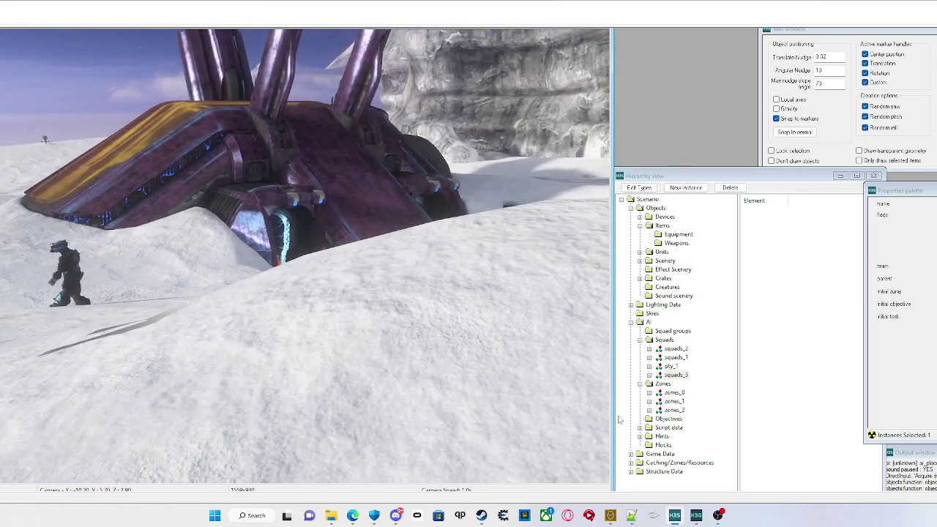
Close the empty Guerilla window and switch to the Guerilla window holding the construct_lift_sm.model tag.
mouse_move(696, 516)
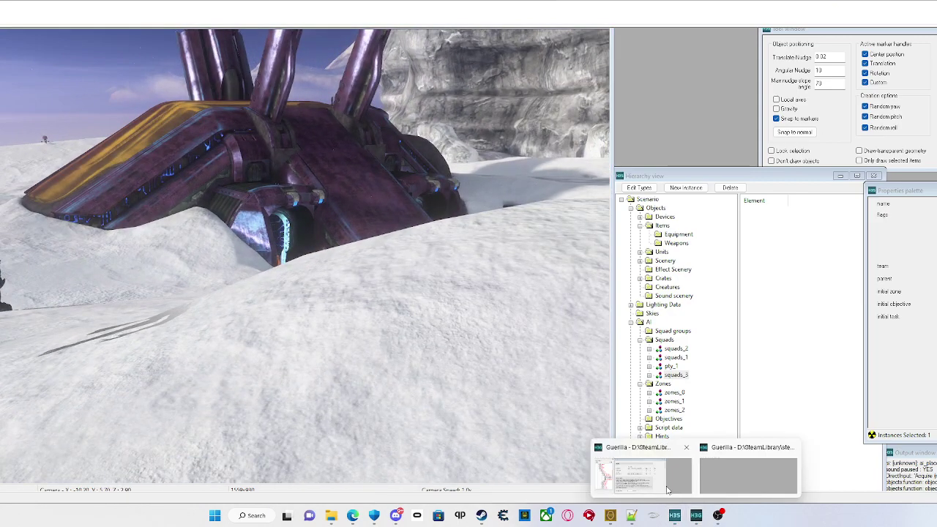
click(792, 448)
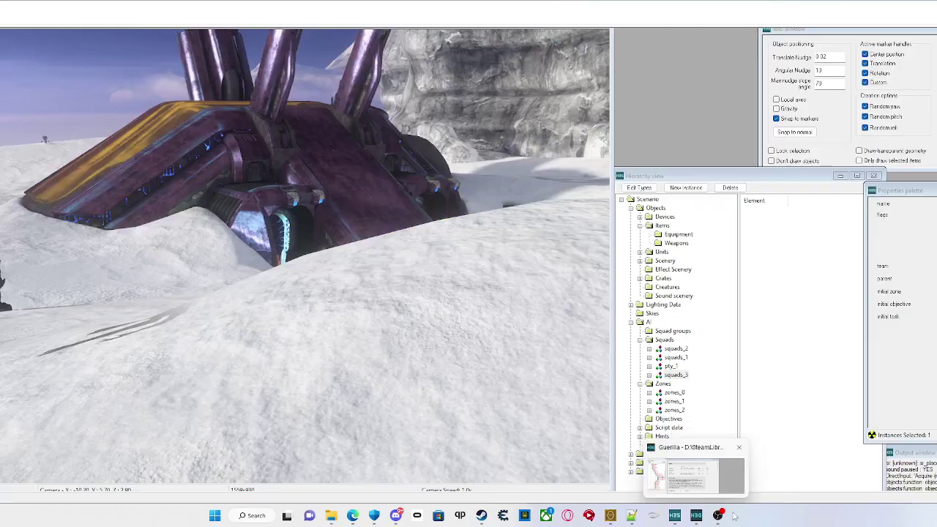
click(702, 477)
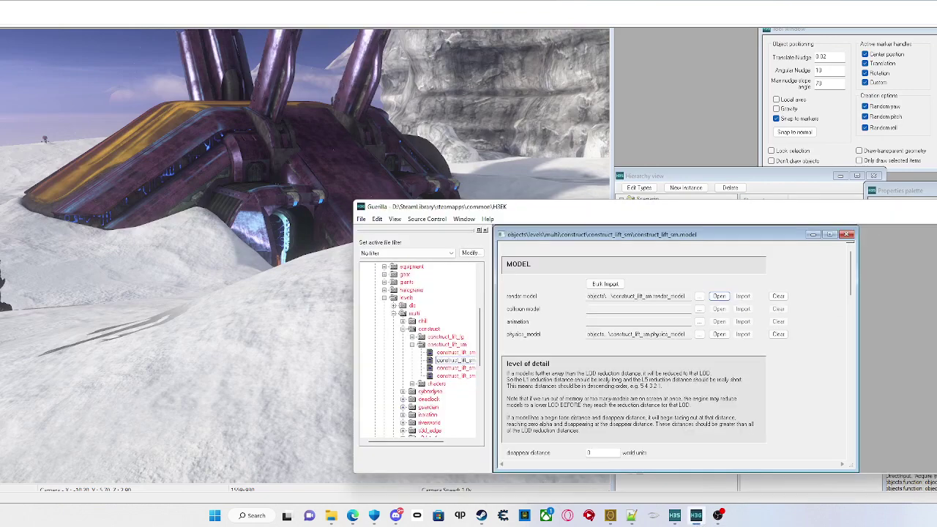
Switch to File Explorer's H3EK folder and examine its full path and the guerilla application's location.
mouse_move(337, 522)
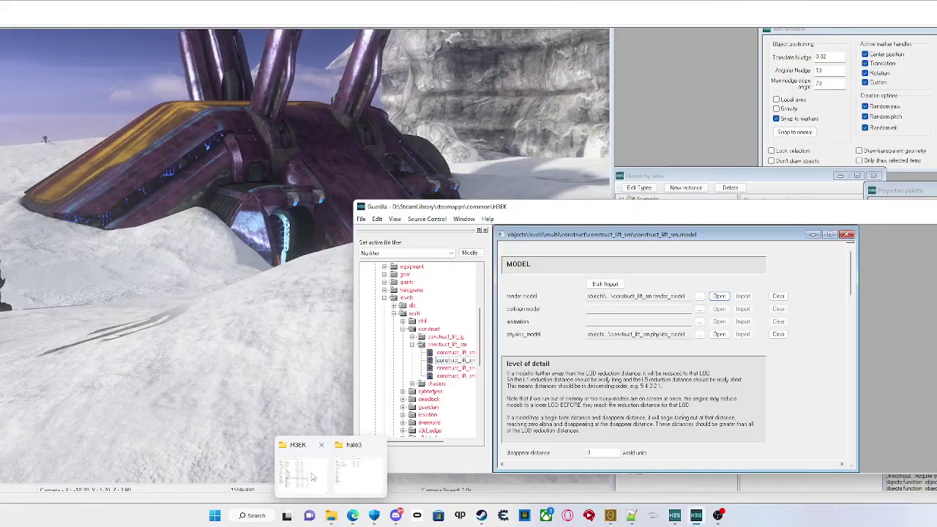
click(313, 477)
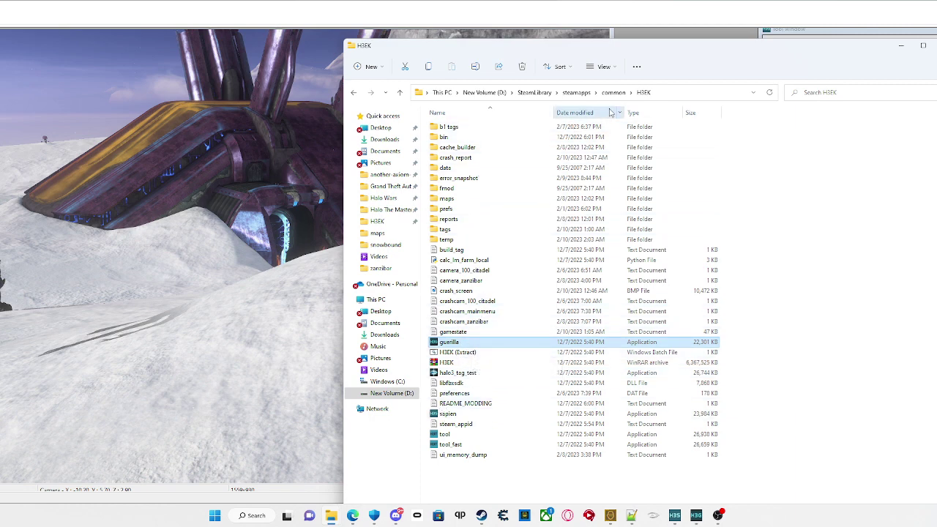
click(671, 93)
drag(671, 93, 419, 99)
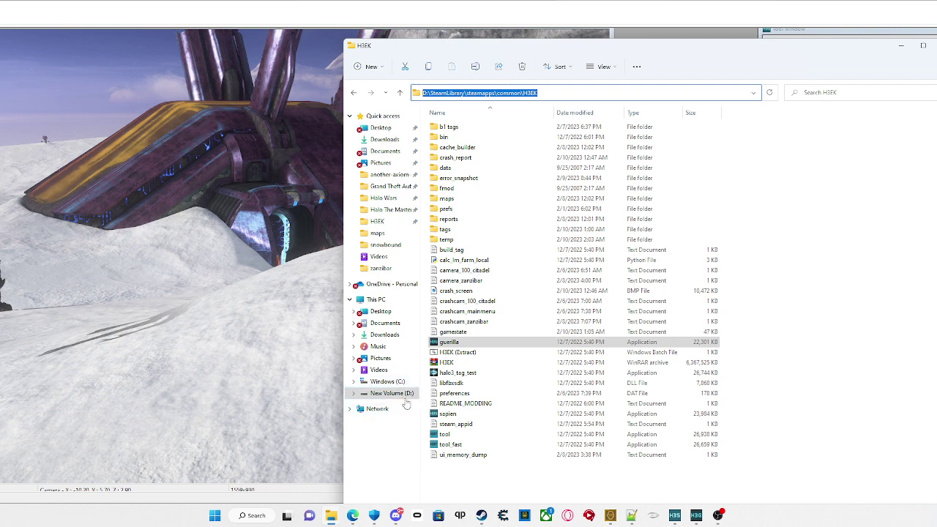
click(584, 91)
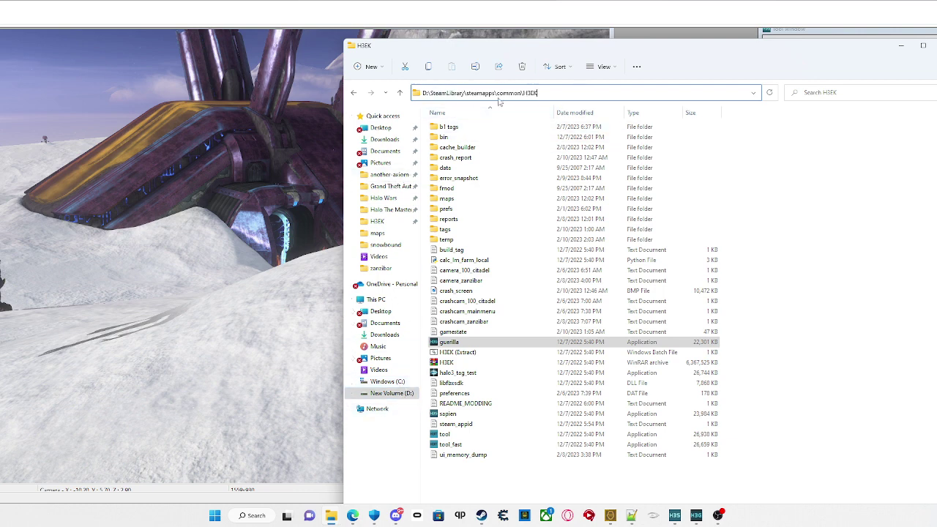
drag(572, 89, 472, 123)
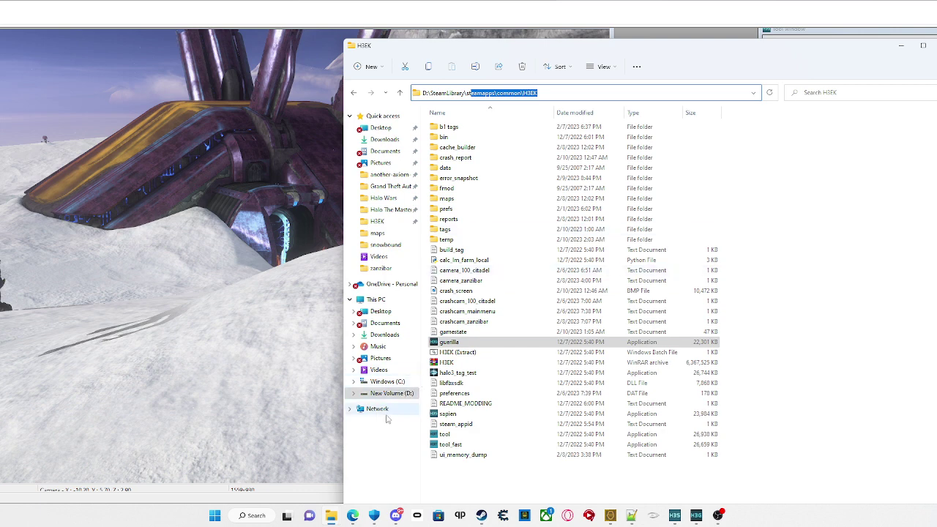
drag(555, 95, 477, 90)
key(ctrl+a)
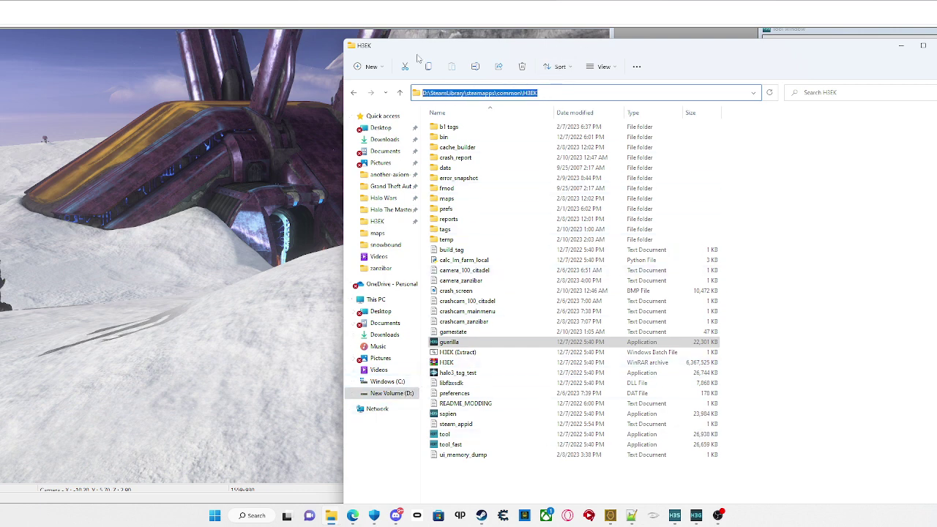
key(Escape)
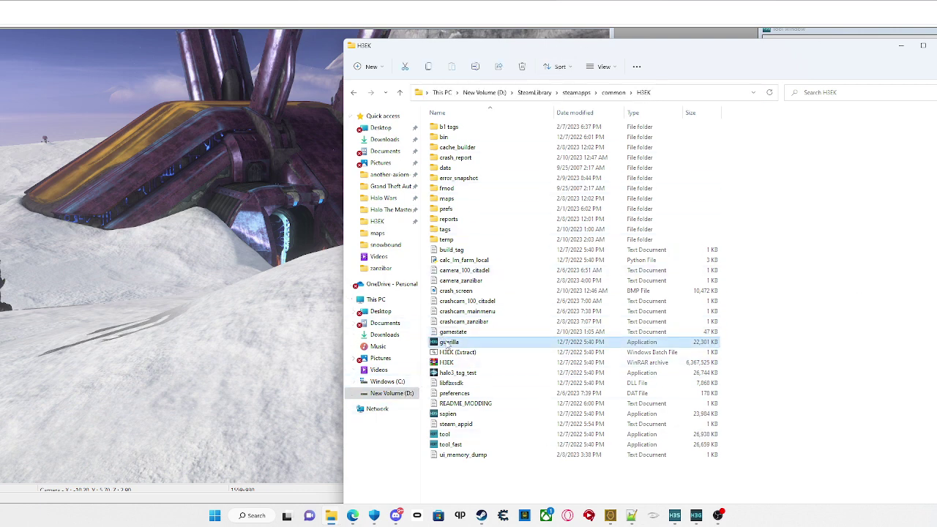
Return to Guerilla and close the construct_lift_sm.model tag together with the tag browser.
key(alt+Tab)
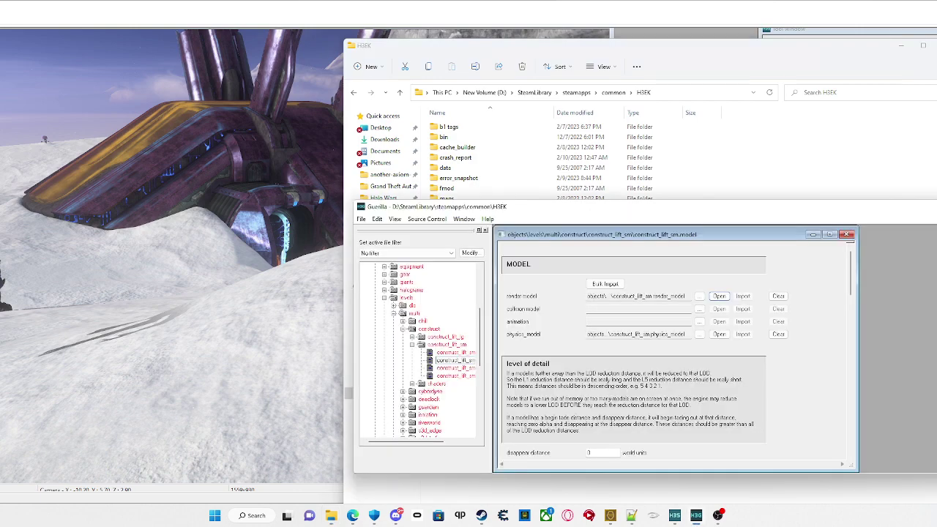
click(847, 234)
click(484, 231)
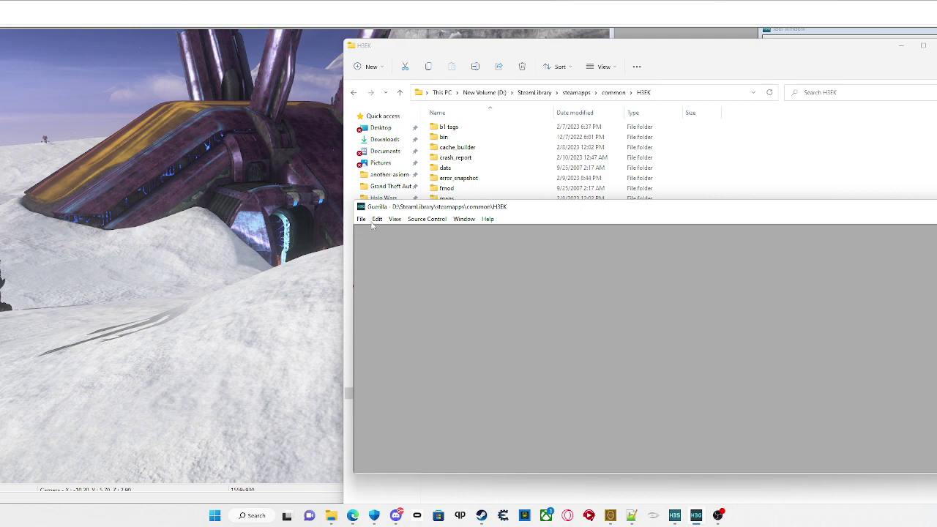
drag(342, 216, 348, 217)
key(alt+Tab)
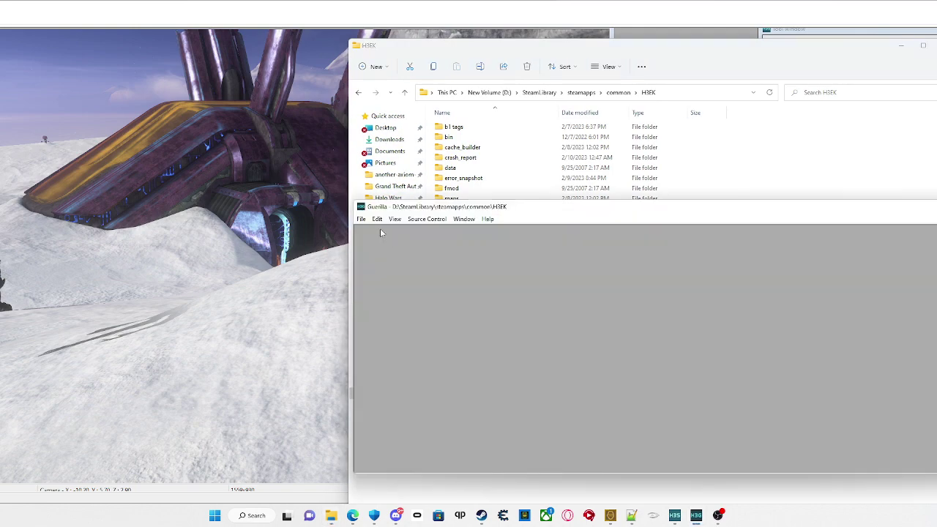
Open the pelican.physics_model tag from the tags\objects\vehicles\pelican folder.
click(361, 219)
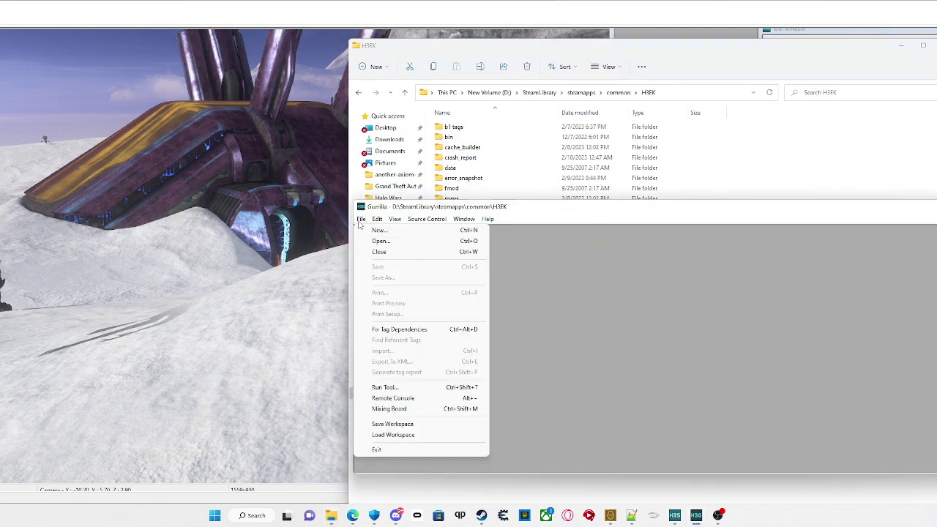
click(380, 241)
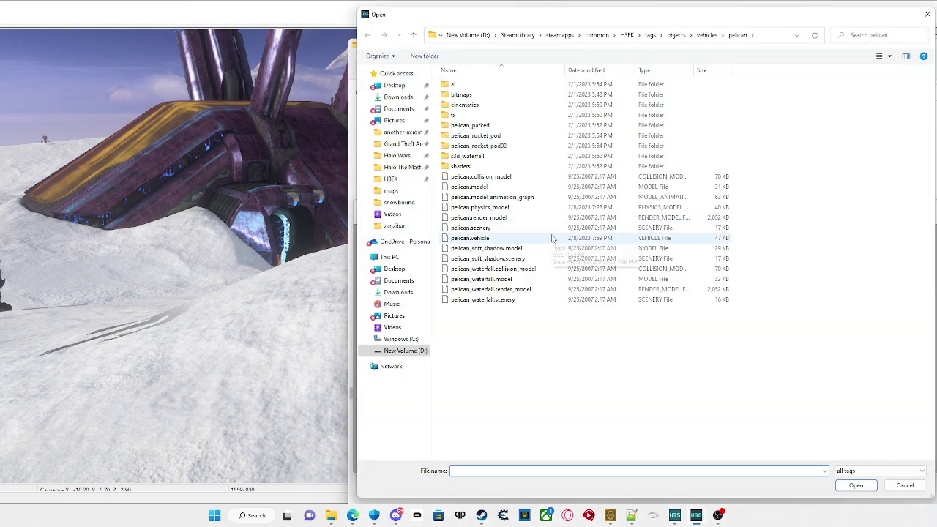
click(498, 208)
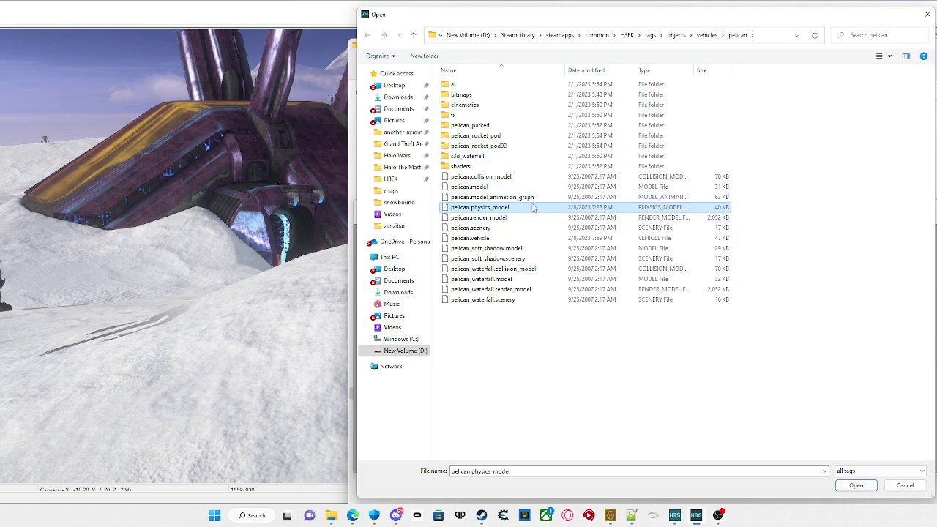
drag(525, 207, 527, 210)
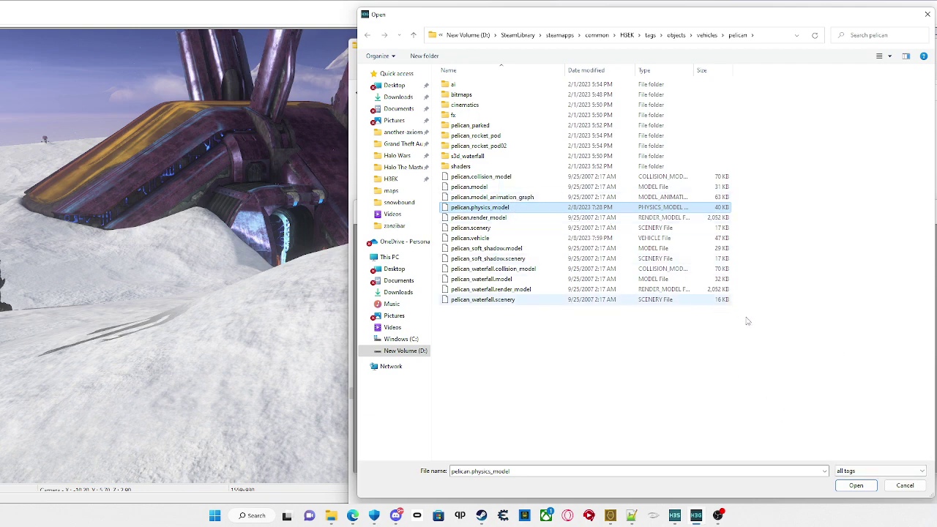
double_click(509, 208)
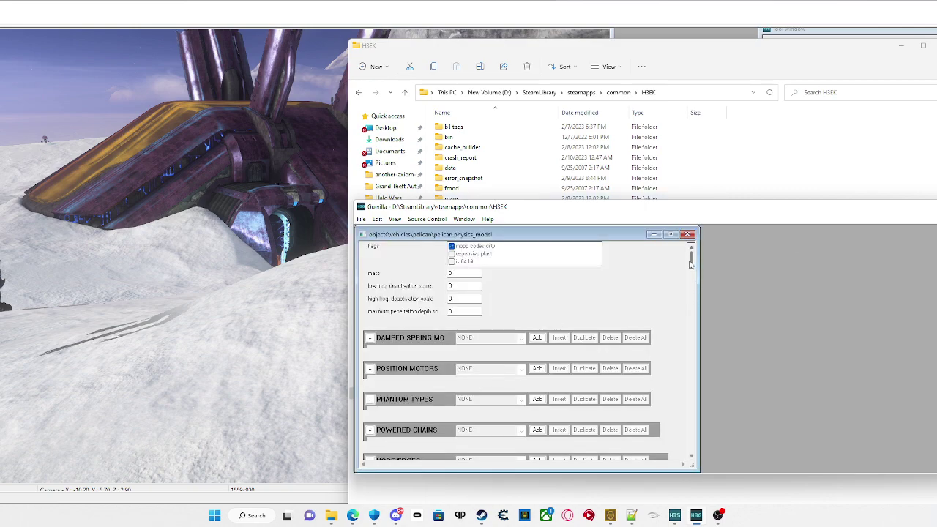
Examine the phantom type and proxy collision group options of the hard_metal_solid_hum_pelican material.
drag(691, 263, 679, 315)
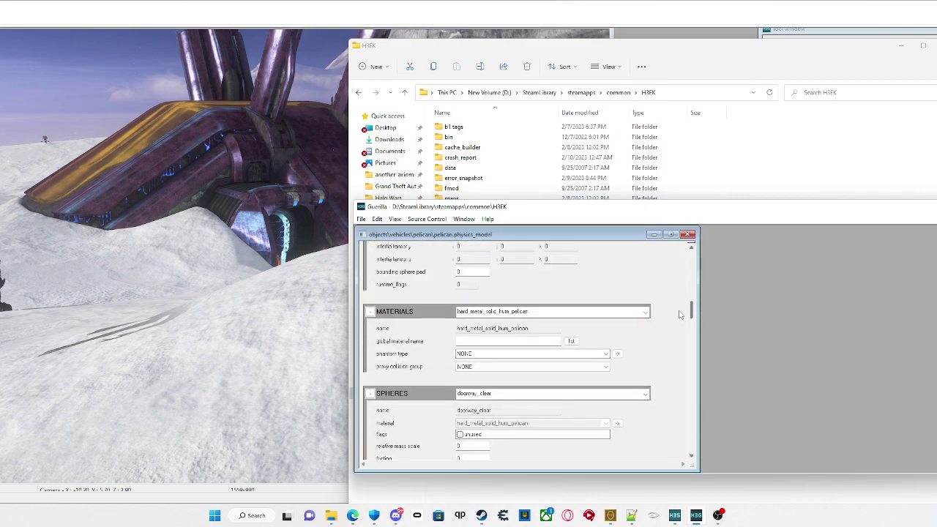
click(476, 354)
click(502, 381)
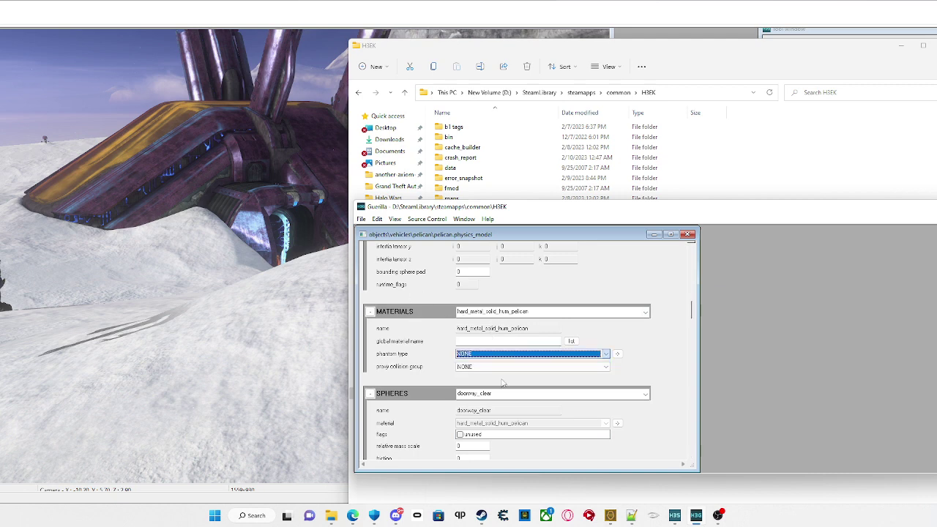
click(498, 367)
click(592, 383)
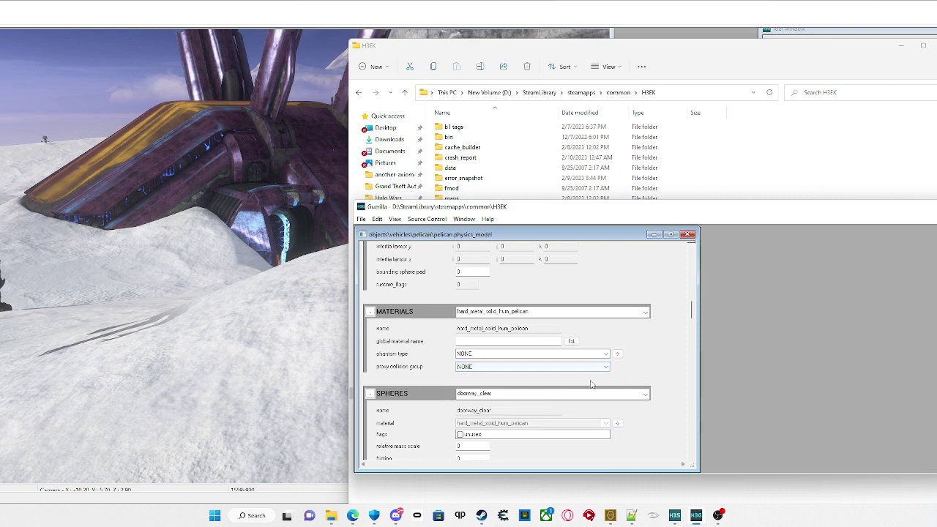
click(512, 366)
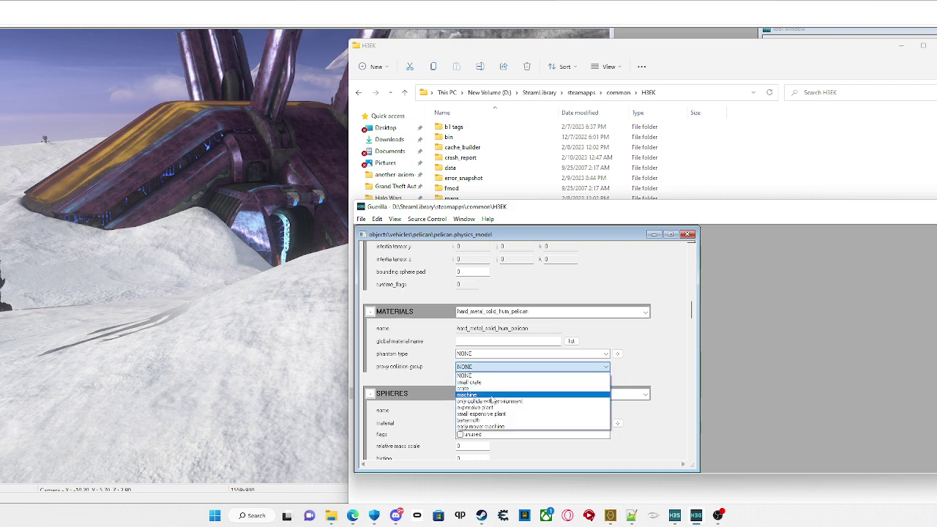
click(654, 347)
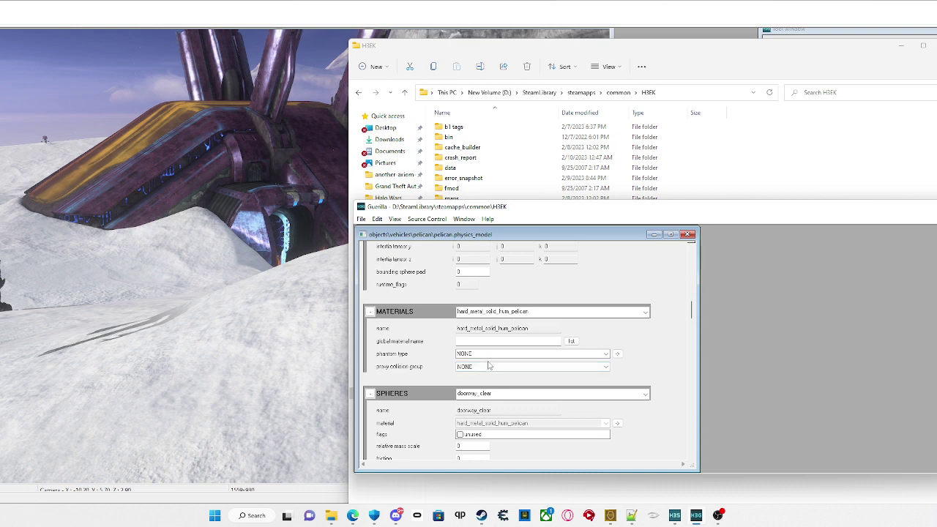
click(489, 366)
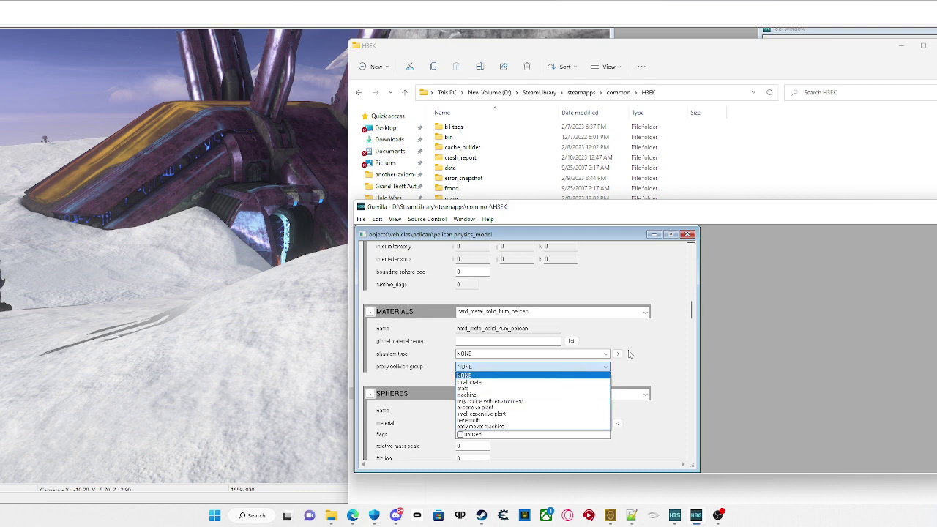
click(665, 333)
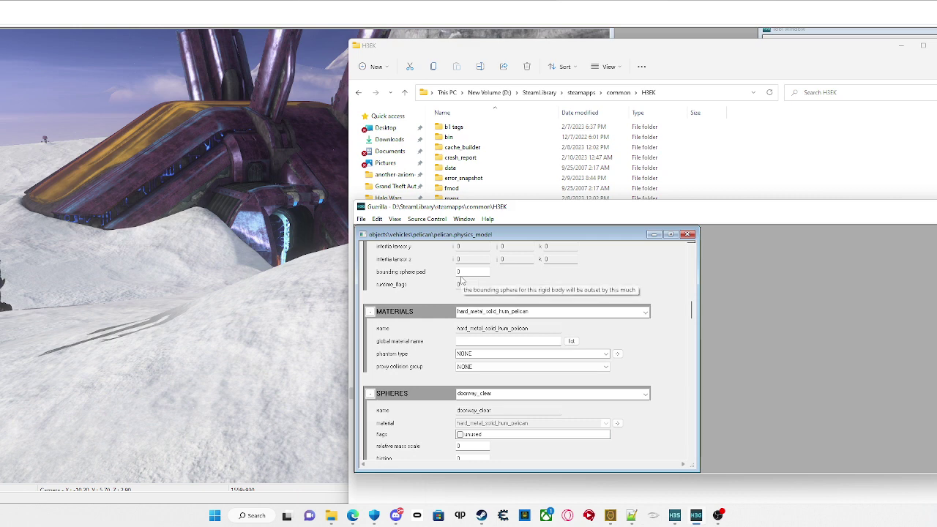
click(362, 220)
click(771, 282)
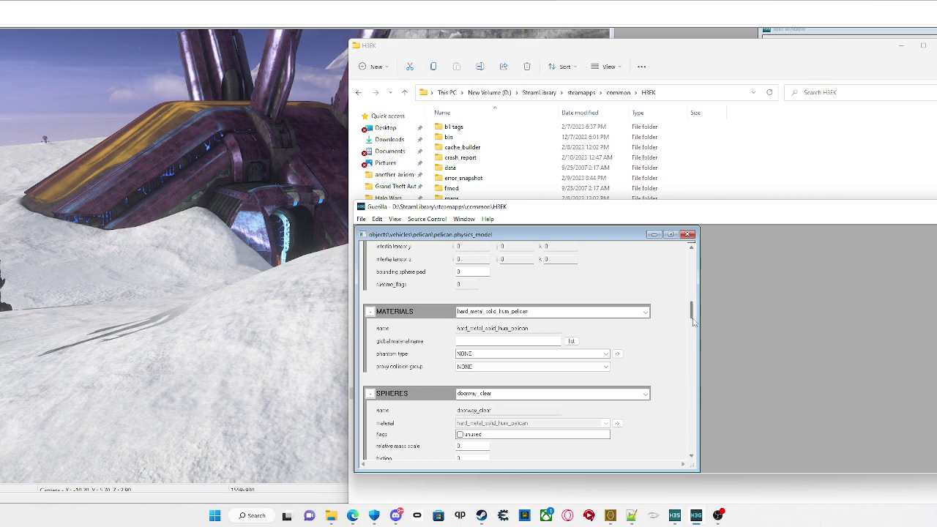
mouse_move(692, 316)
mouse_down()
mouse_move(697, 251)
mouse_move(699, 378)
mouse_move(721, 326)
mouse_move(707, 312)
mouse_up()
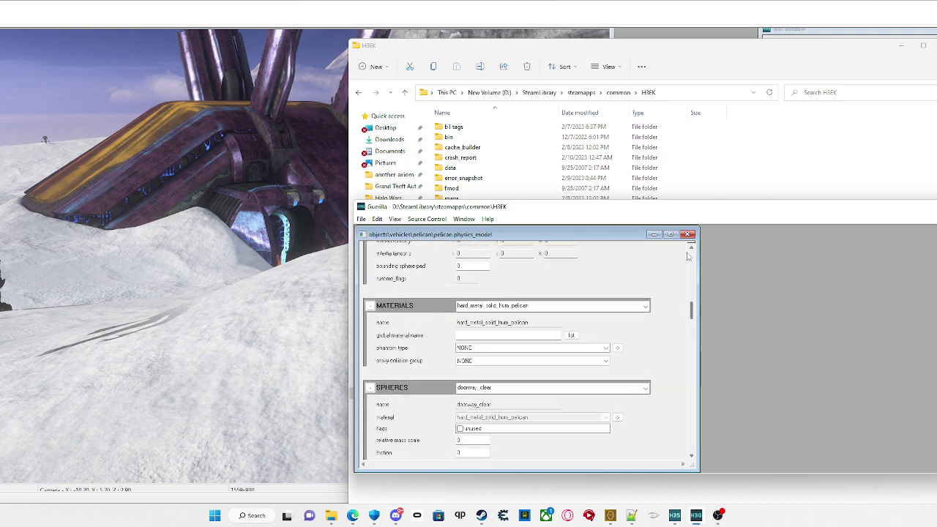
Keep the pelican material's proxy collision group at NONE and close the pelican.physics_model tag.
click(495, 350)
click(493, 361)
click(493, 351)
click(490, 364)
click(490, 364)
click(491, 365)
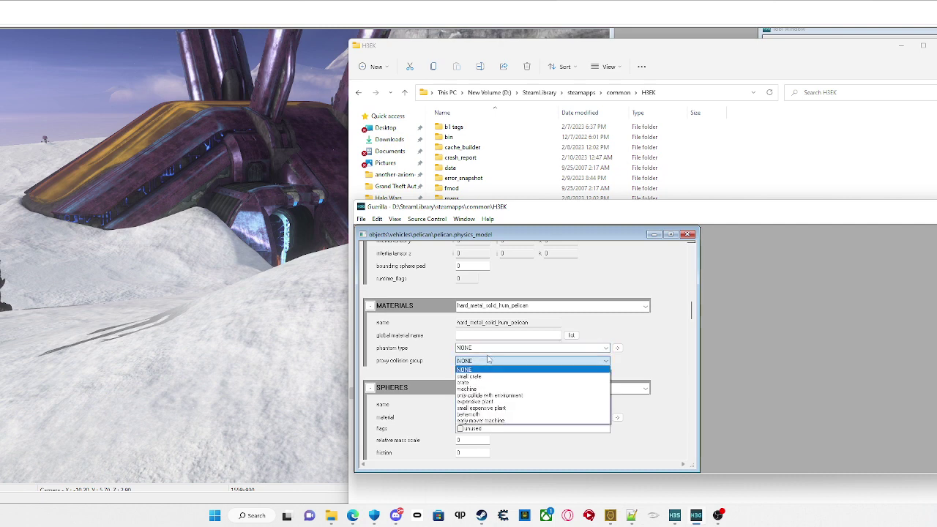
click(466, 369)
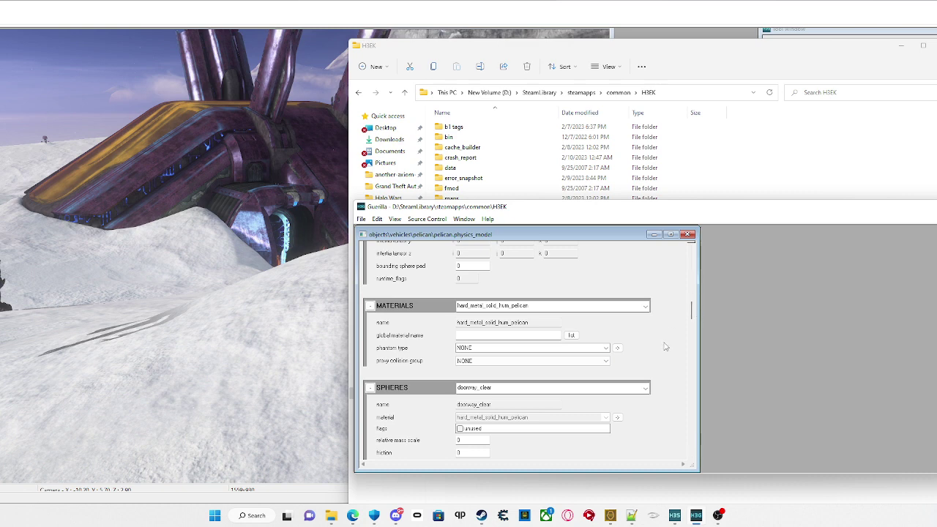
click(688, 235)
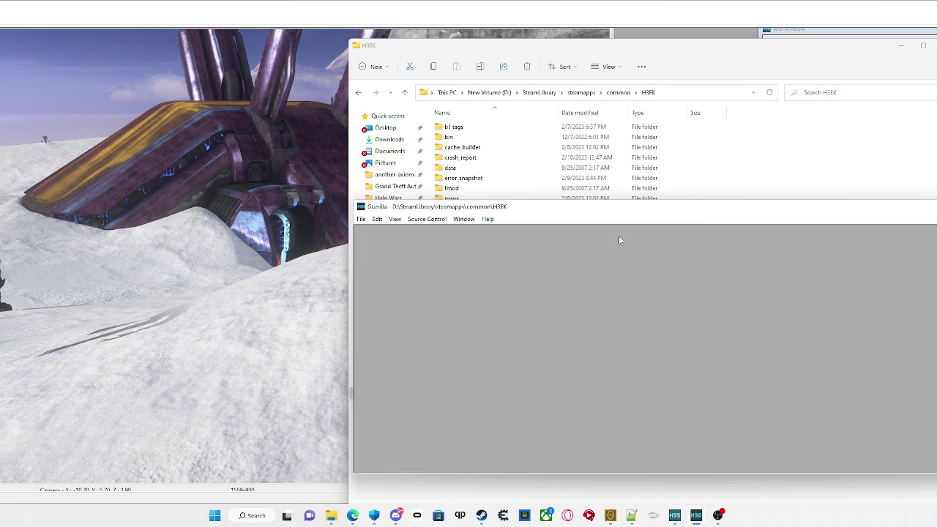
Open the pelican.vehicle tag from the tags\objects\vehicles\pelican folder.
click(368, 220)
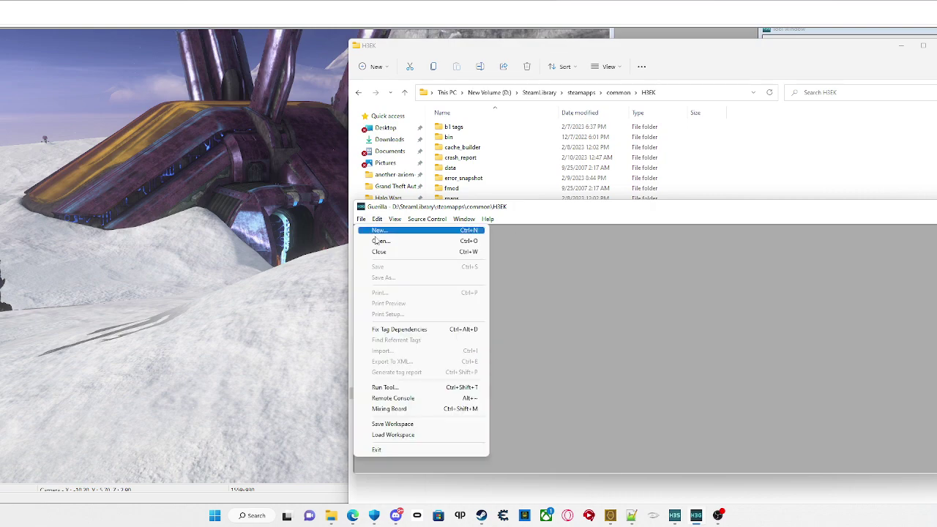
click(376, 241)
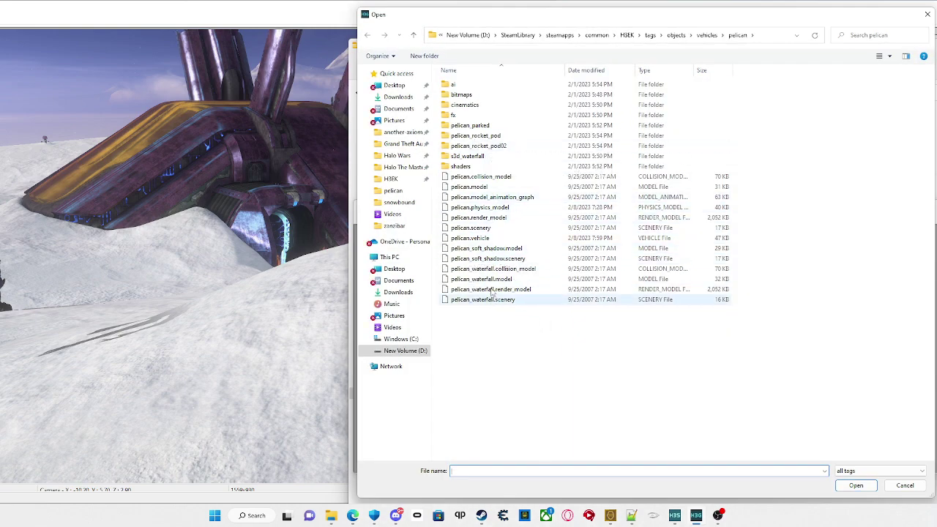
click(521, 240)
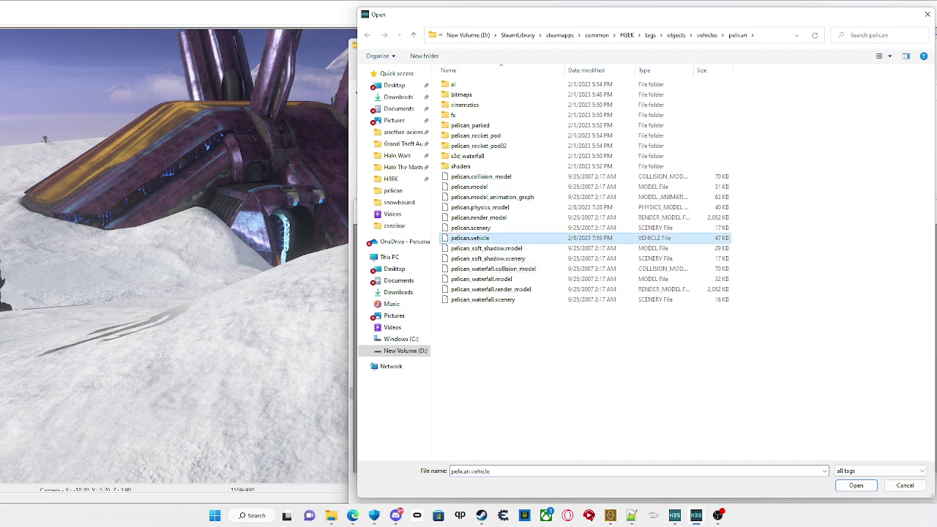
click(856, 485)
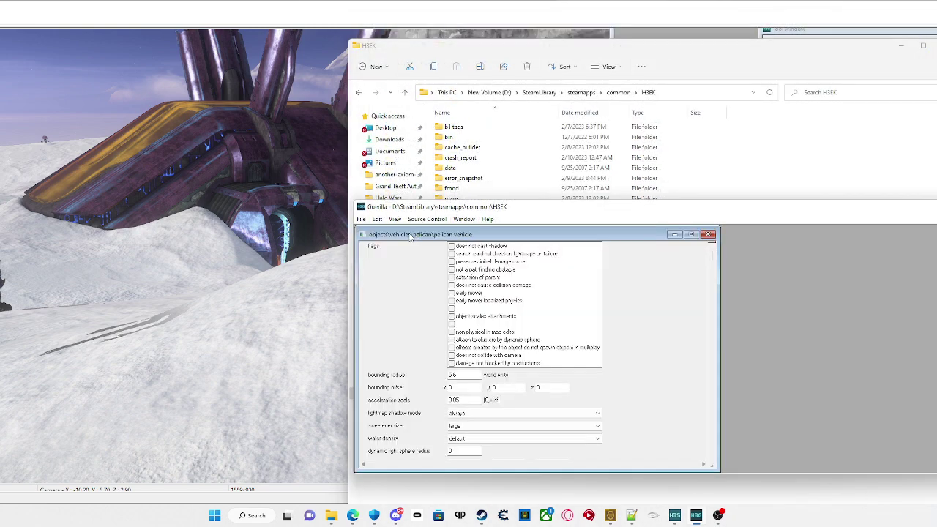
Examine the seat flags, label, marker name and entry marker name of the warthog_d seat in the pelican.vehicle tag.
drag(715, 268, 711, 295)
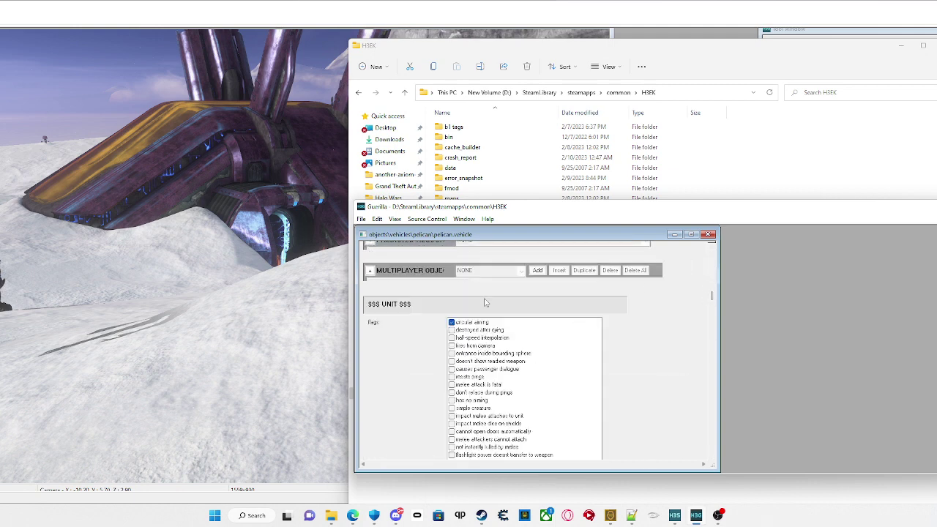
drag(716, 300, 726, 350)
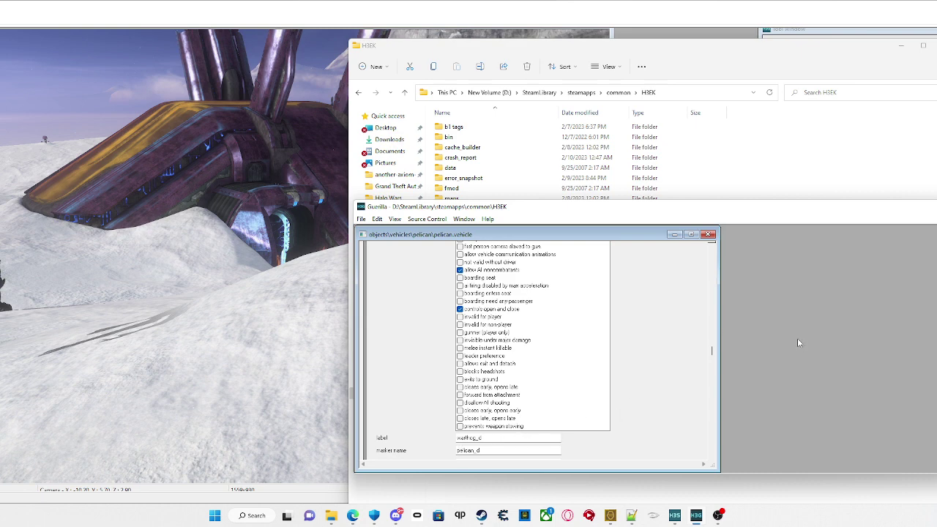
scroll(705, 350, down, 5)
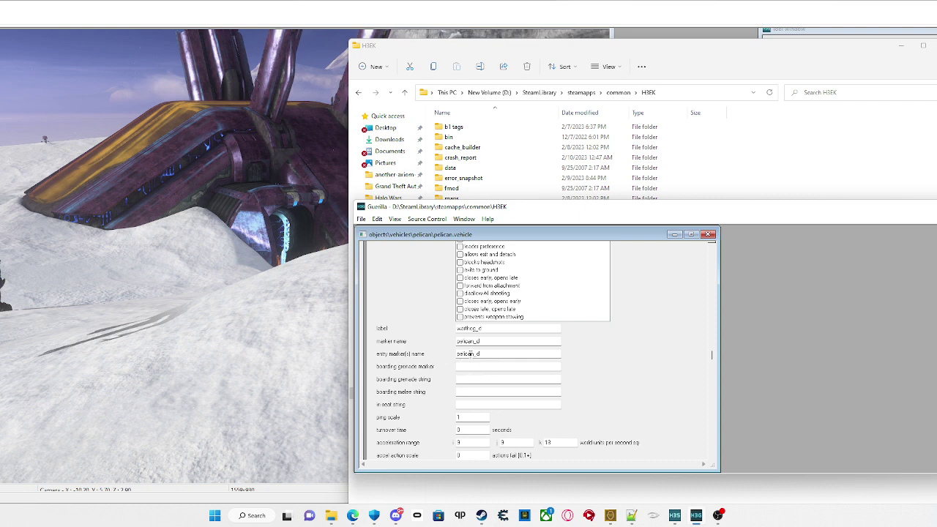
double_click(484, 342)
drag(477, 331, 459, 331)
Switch to Sapien and show the scenario's vehicle instances in the Vehicles folder under Units.
middle_click(223, 196)
key(w)
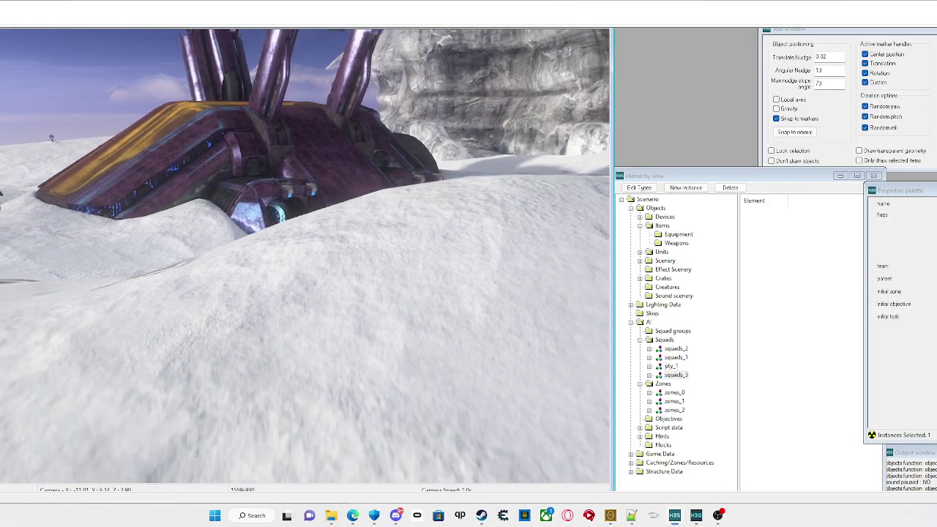
key(w)
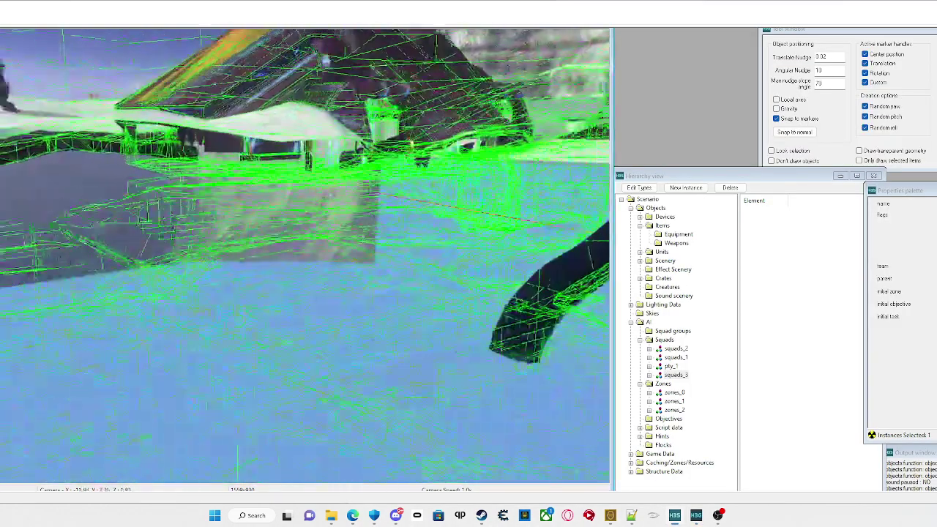
key(s)
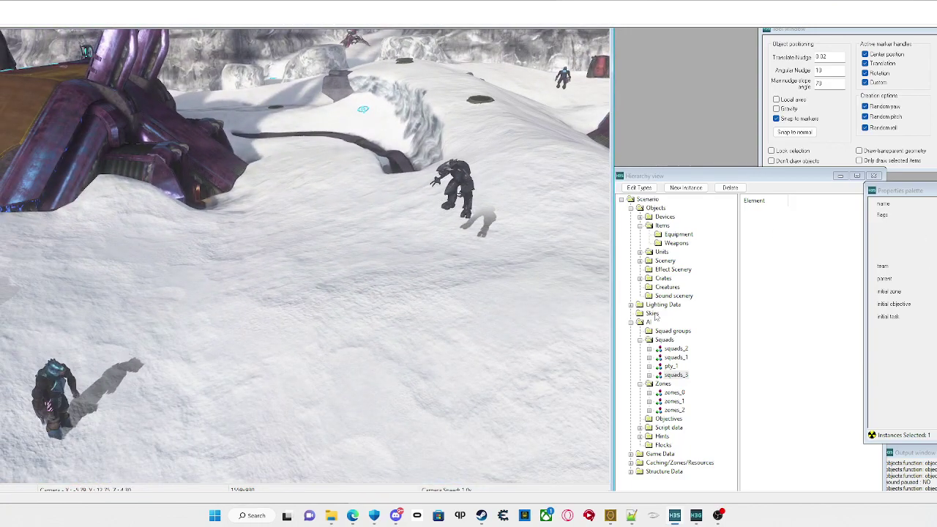
click(640, 252)
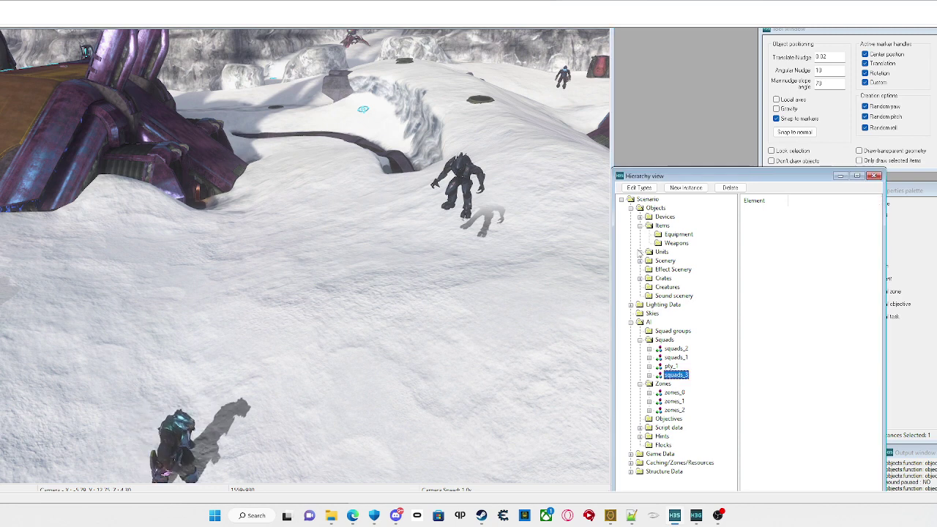
click(676, 271)
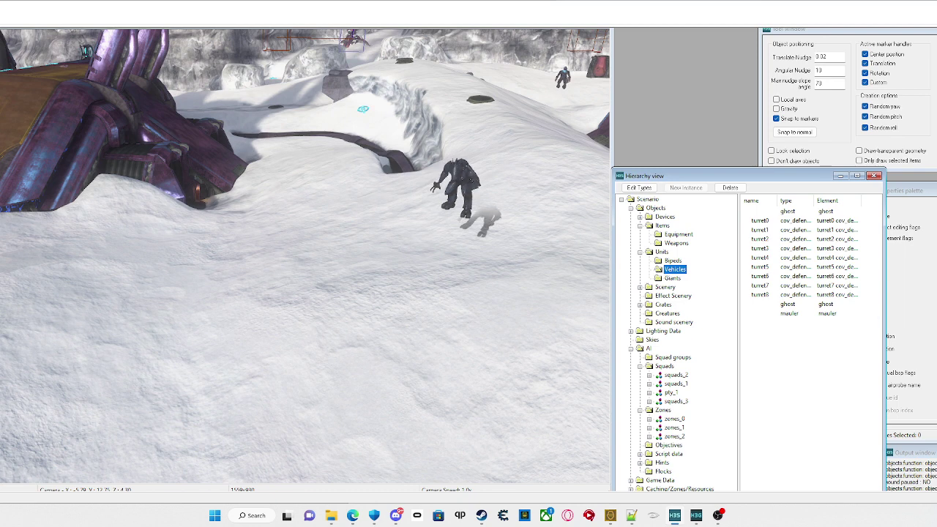
Place a new vehicle instance on the open snow, using the existing mauler as the basis.
right_click(562, 341)
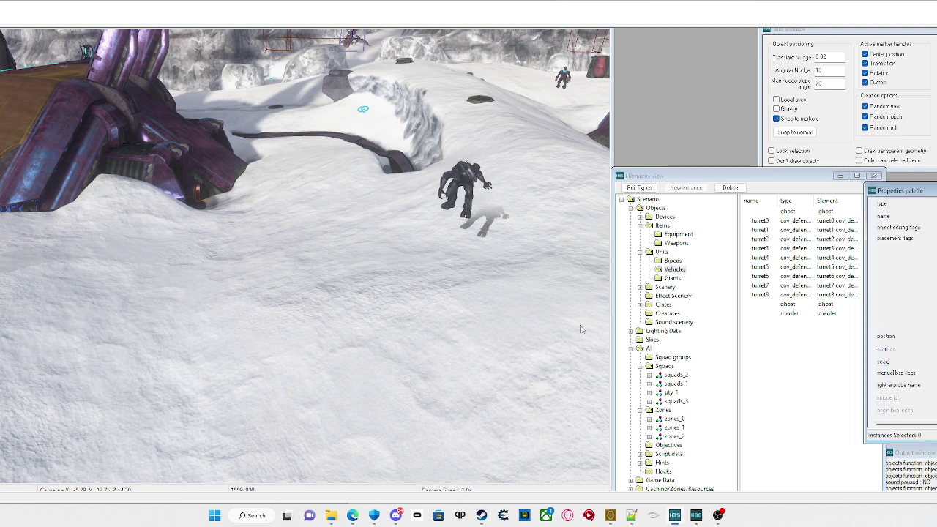
click(789, 314)
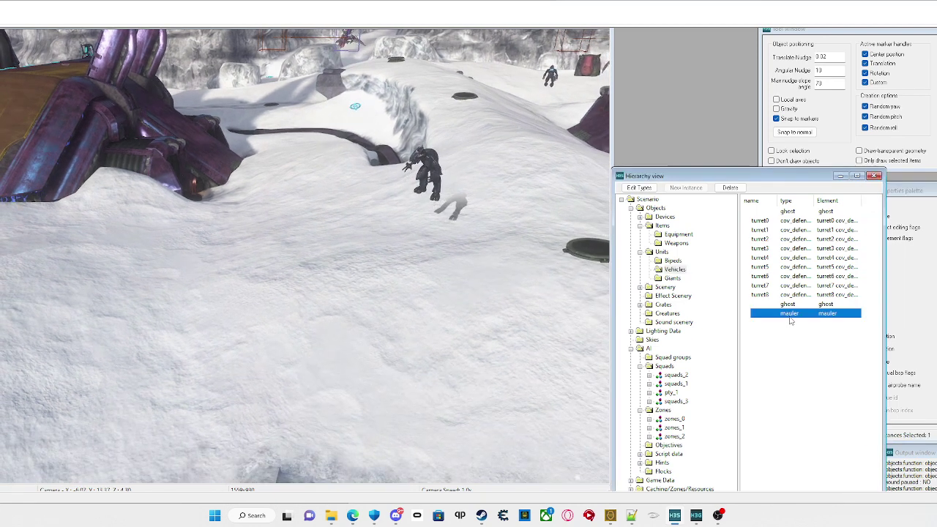
right_click(416, 340)
key(s)
key(d)
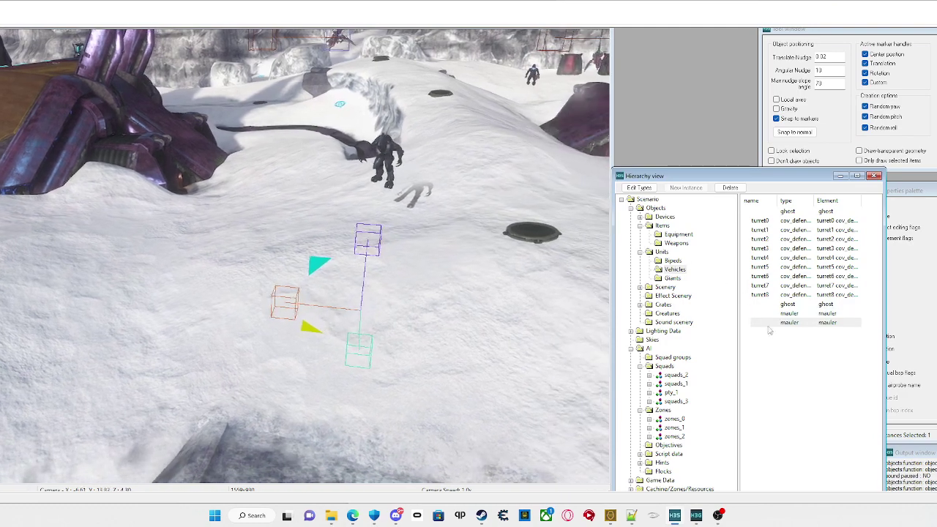
key(d)
Raise the newly placed vehicle above the ground and change its type to pelican.
click(924, 293)
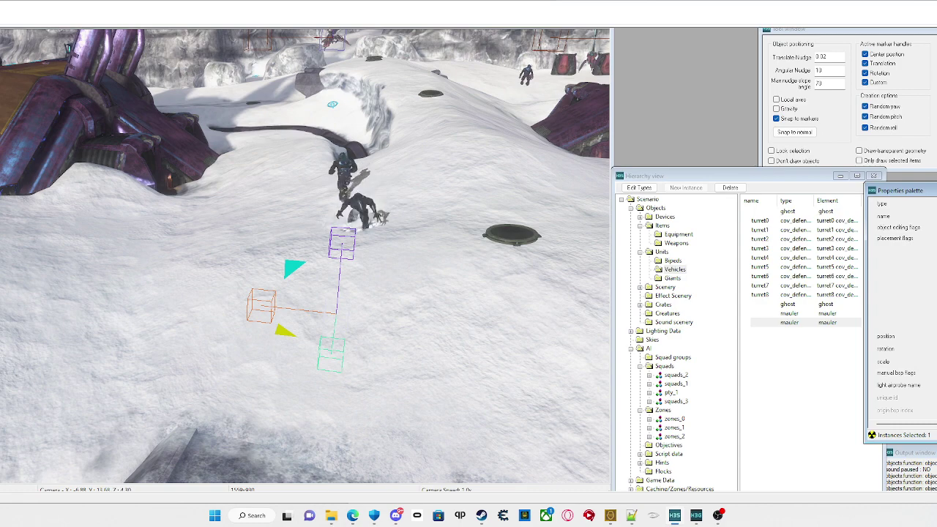
drag(345, 240, 355, 139)
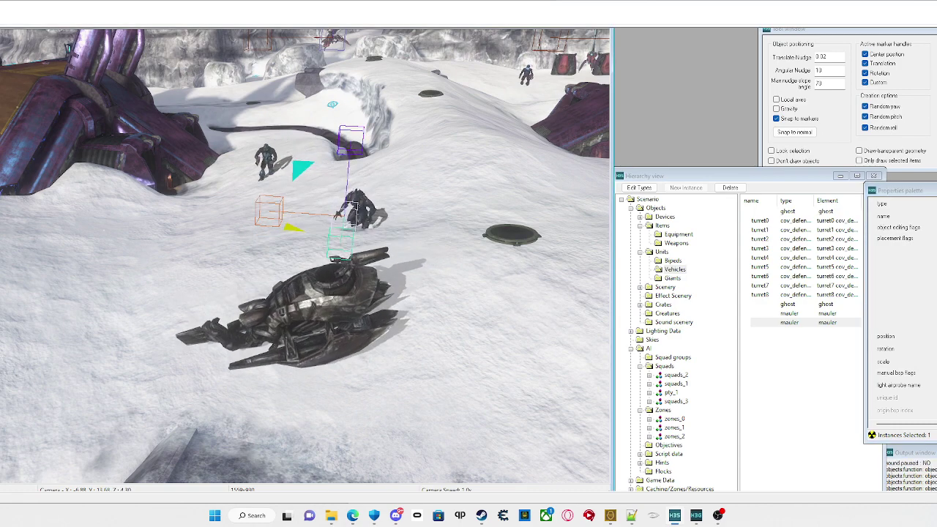
click(936, 245)
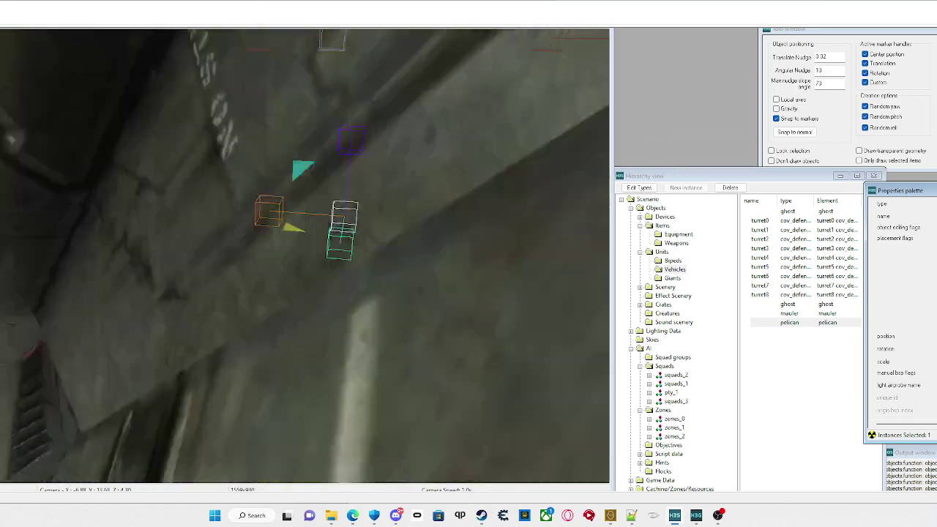
Examine the placed pelican from several sides and distances in the game view.
middle_drag(730, 410, 730, 410)
key(s)
key(a)
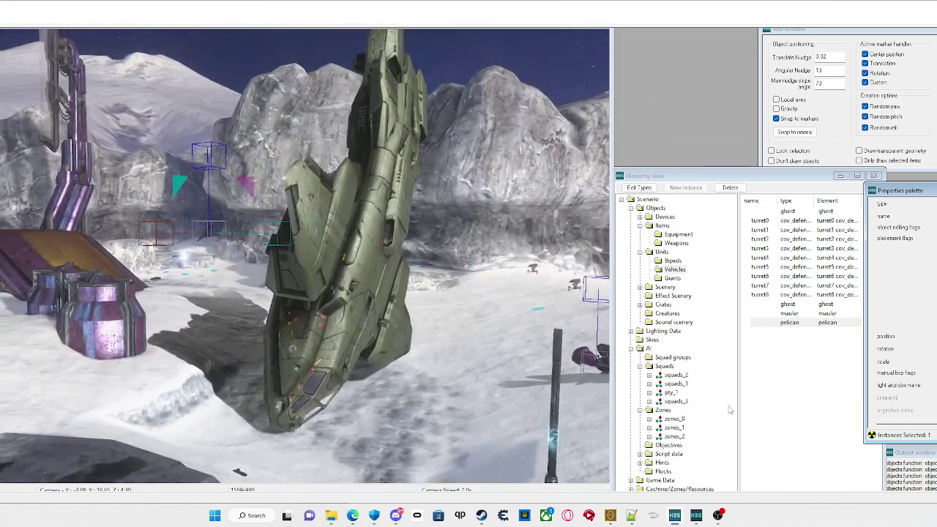
key(w)
key(s)
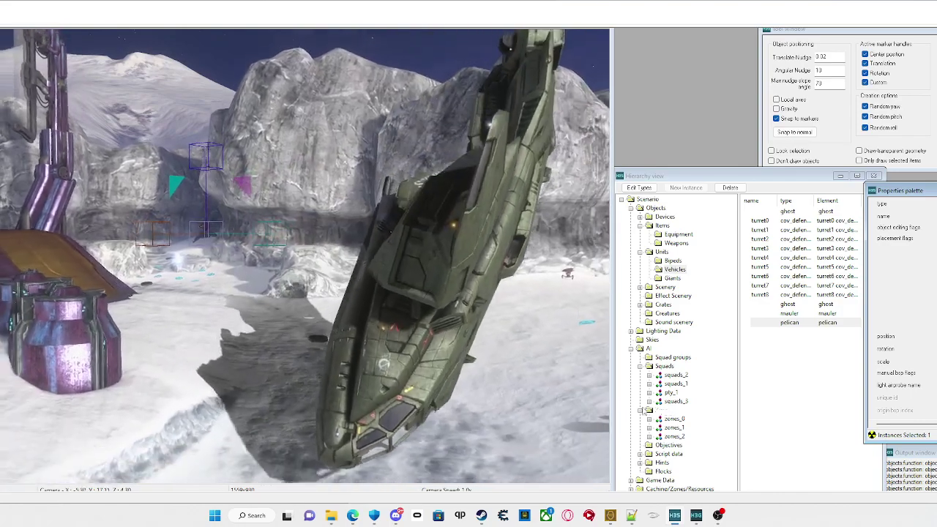
key(a)
key(r)
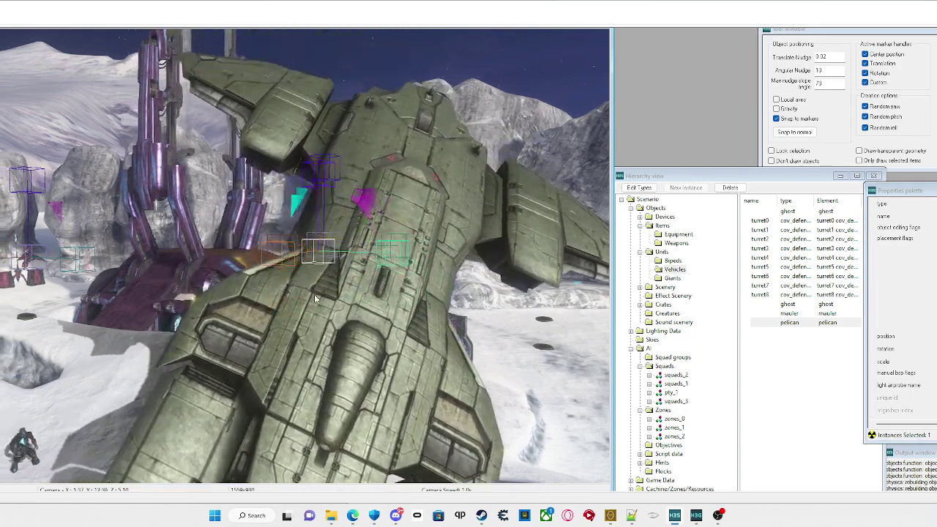
key(a)
middle_drag(315, 296, 314, 295)
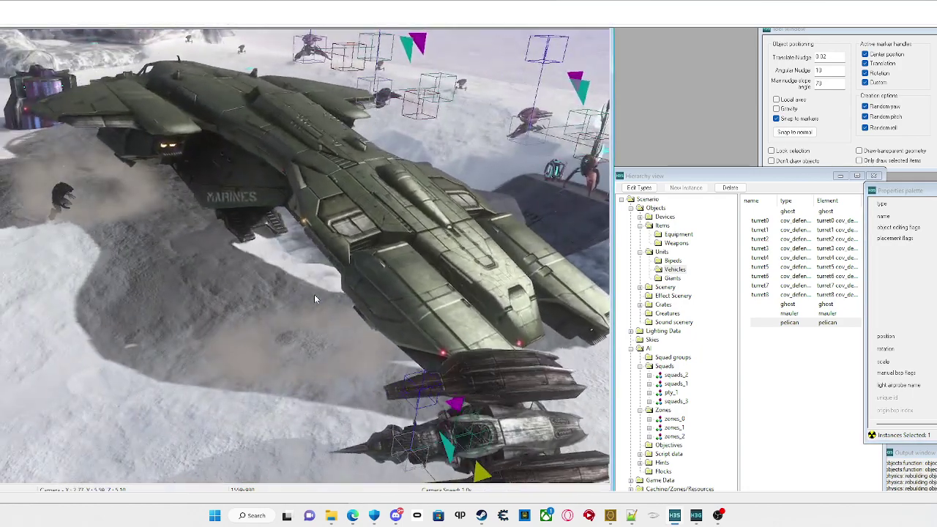
Take control of the player beside the pelican and fire the assault rifle at the nearby enemy.
key(Tab)
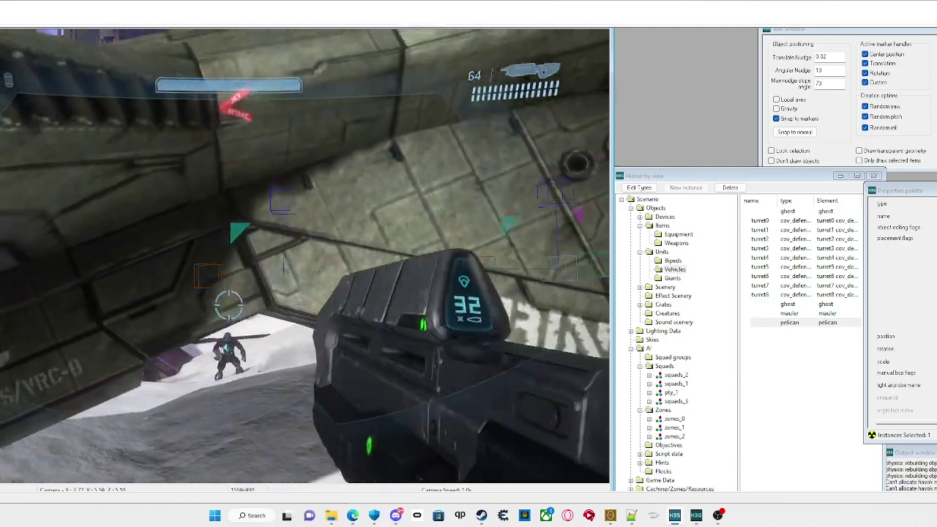
click(228, 305)
click(229, 305)
key(w)
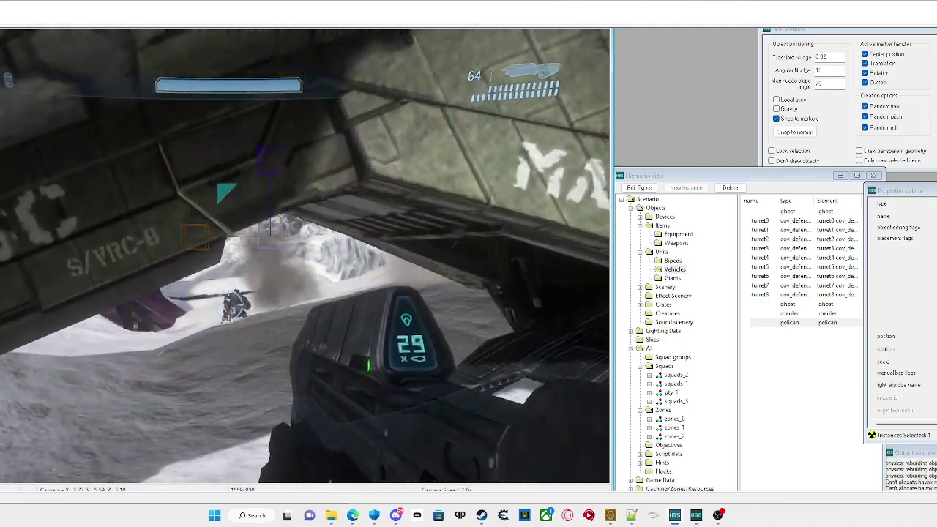
click(229, 305)
click(229, 305)
click(228, 305)
drag(305, 256, 305, 256)
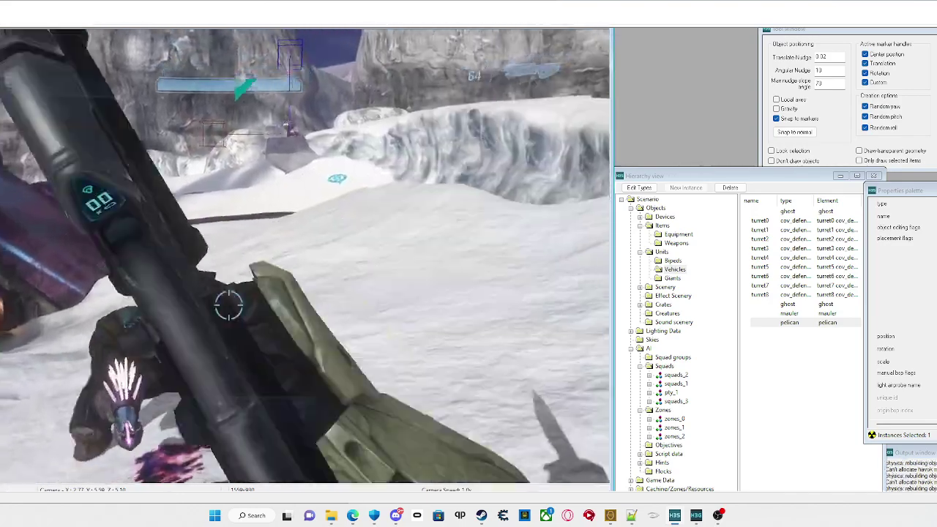
Fight the attacking brutes with a melee strike and the needler, and switch back to the assault rifle.
key(f)
key(s)
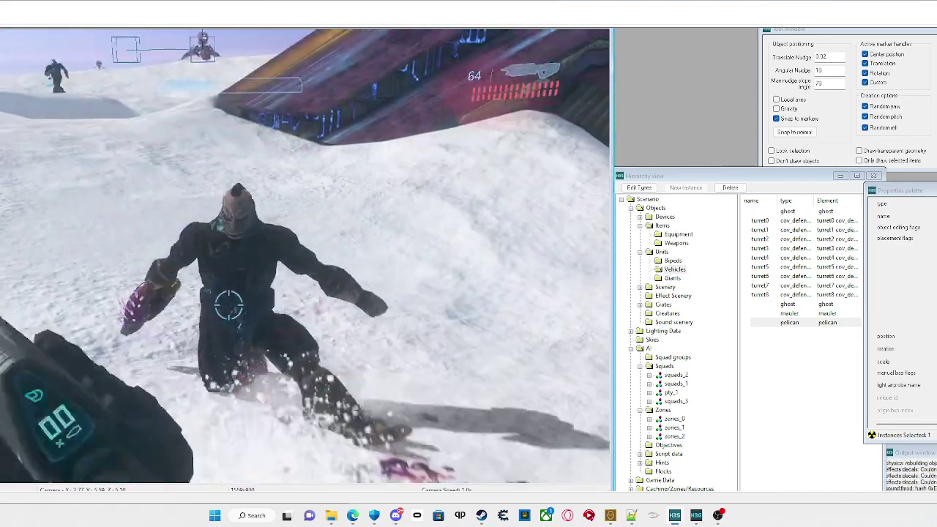
key(Tab)
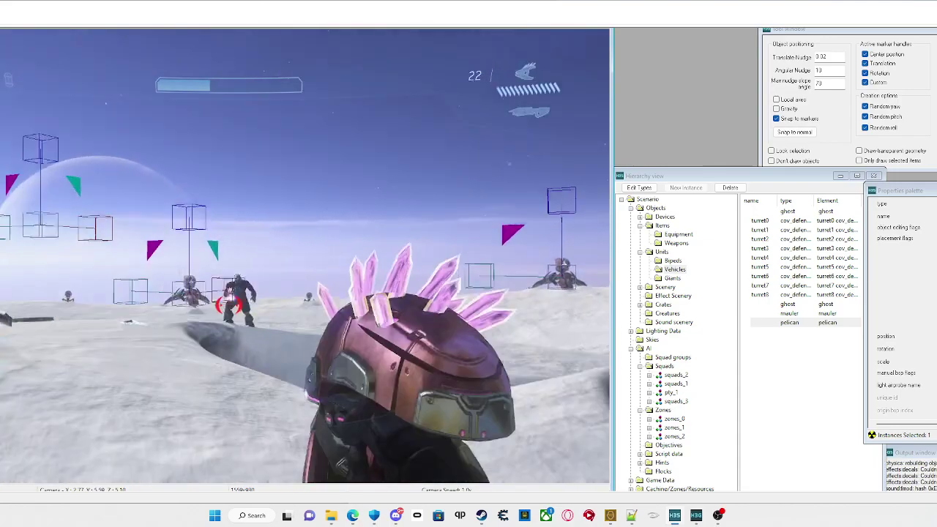
drag(305, 256, 304, 256)
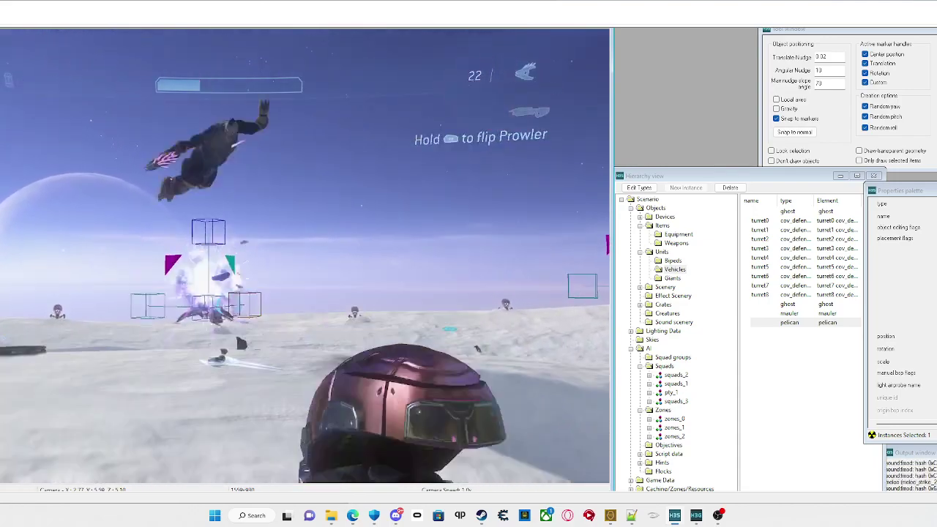
key(Tab)
key(q)
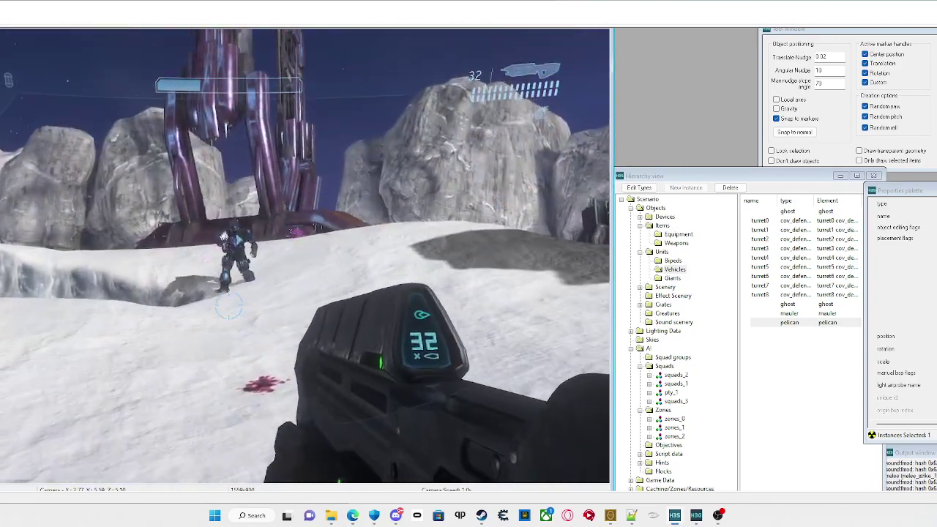
Fight off the remaining enemy at close range and board the pelican.
drag(229, 310, 228, 304)
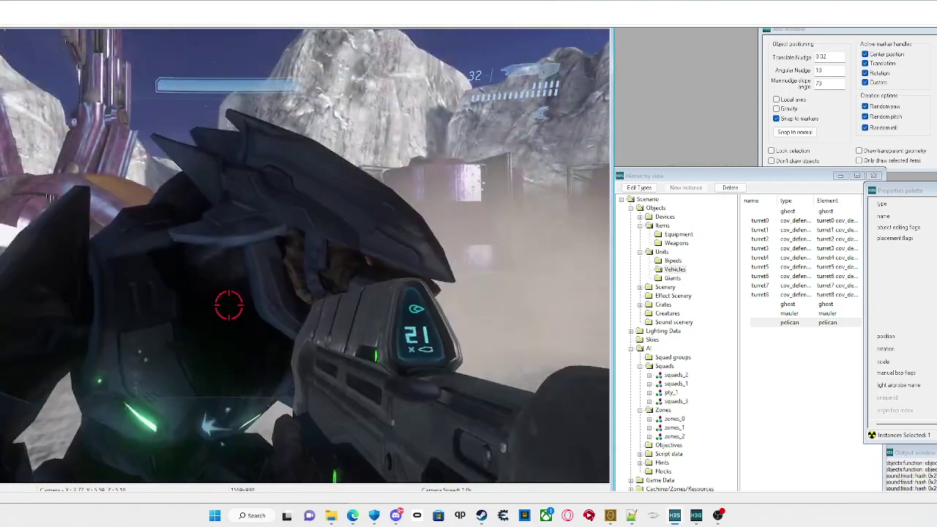
key(f)
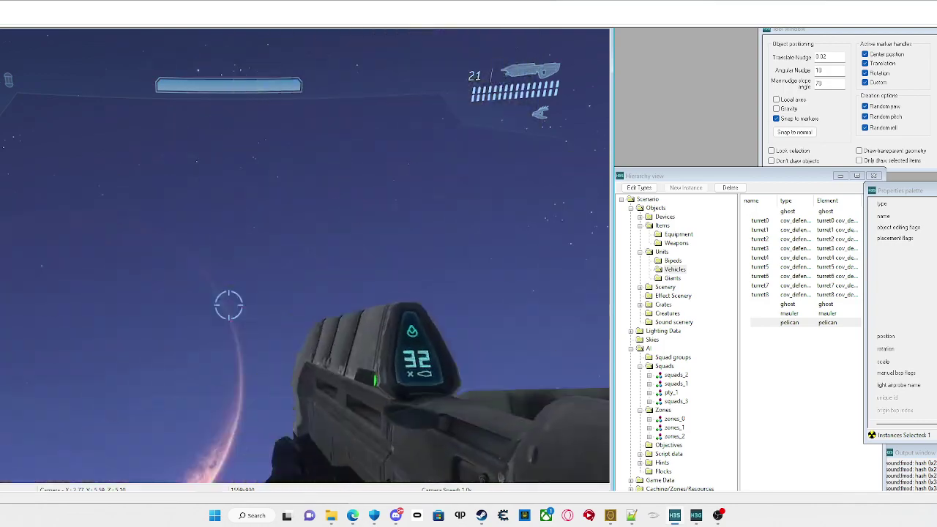
key(e)
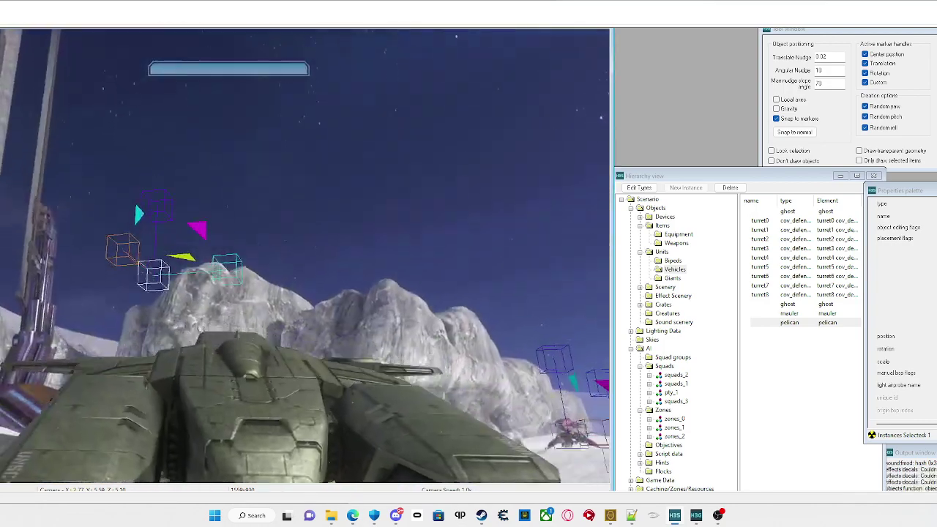